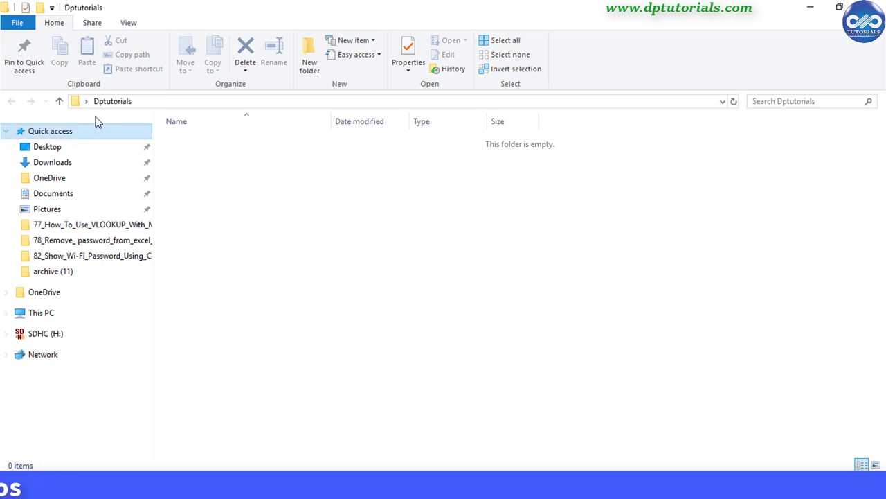
- Turn on file name extensions in the Dptutorials folder view
{"action": "left_click", "coordinate": [129, 23]}
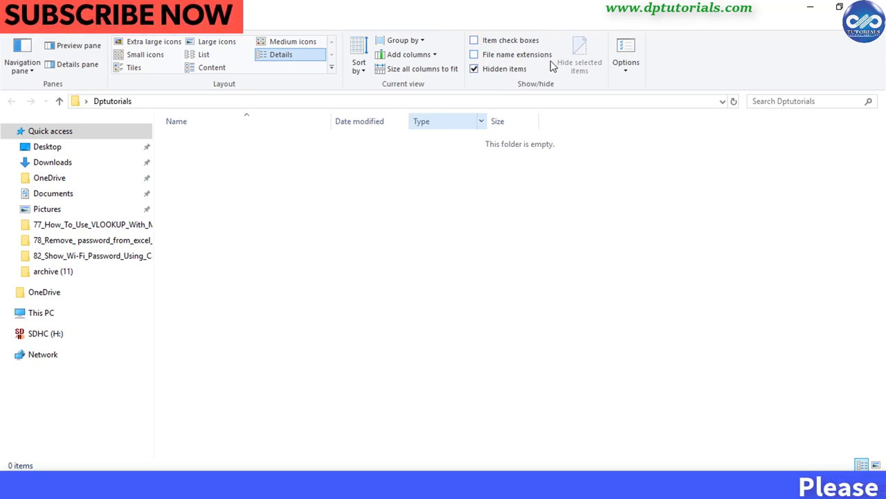
{"action": "left_click", "coordinate": [499, 55]}
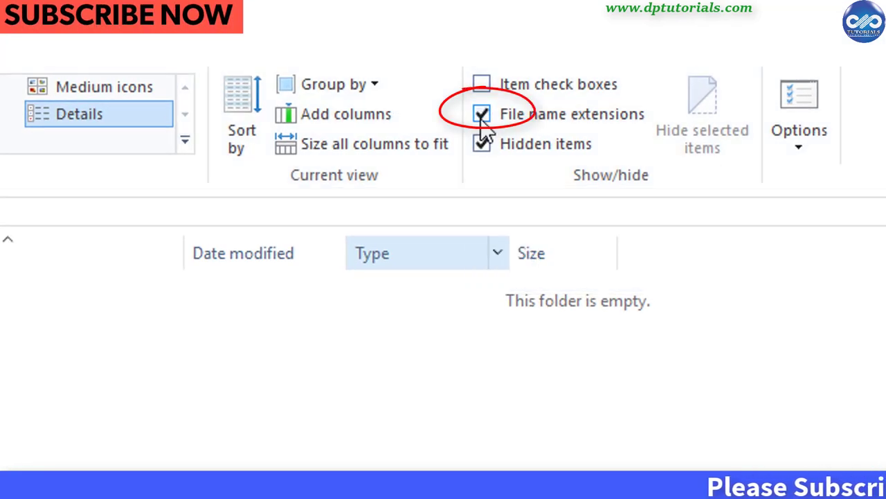
- Create a new Excel workbook named Testing Sheet.xlsx in Dptutorials and open it
{"action": "right_click", "coordinate": [30, 387]}
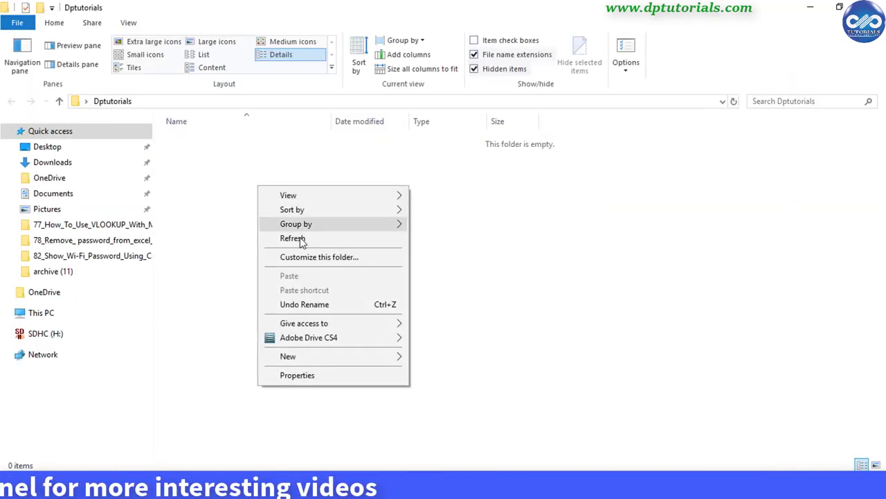
{"action": "mouse_move", "coordinate": [291, 356]}
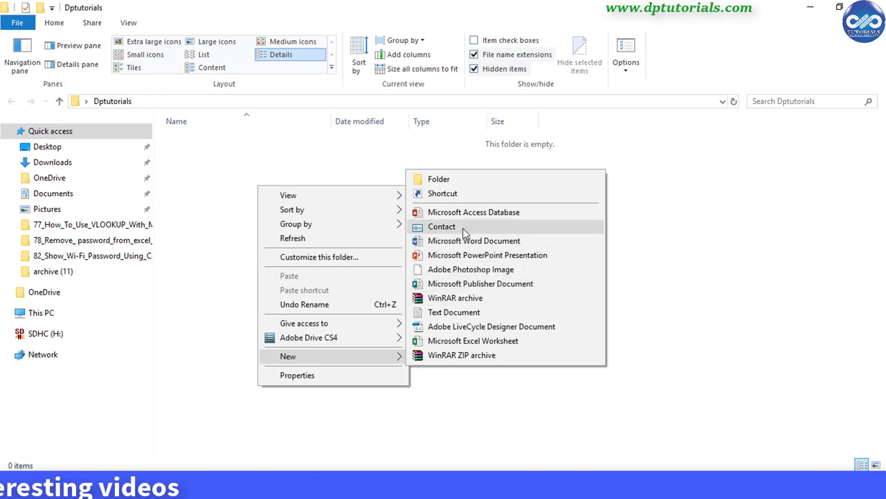
{"action": "left_click", "coordinate": [530, 340]}
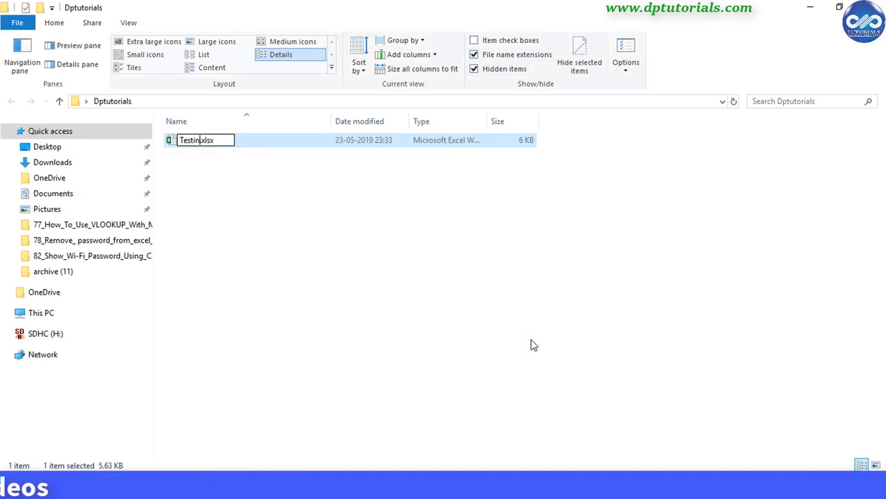
{"action": "double_click", "coordinate": [231, 142]}
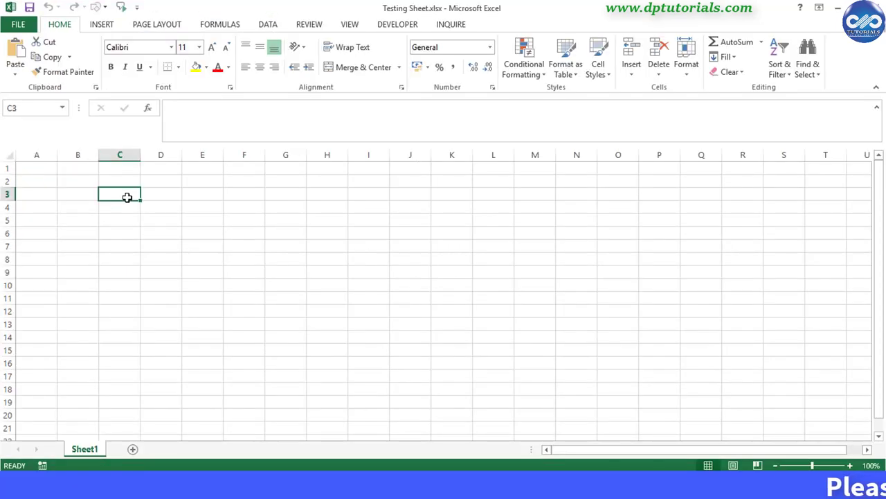
- Fill C3:C13 with dptutorials.com and widen column C to fit
{"action": "type", "text": "dptutorials.com"}
{"action": "key", "text": "ctrl+Return"}
{"action": "left_click_drag", "start_coordinate": [140, 200], "coordinate": [142, 324]}
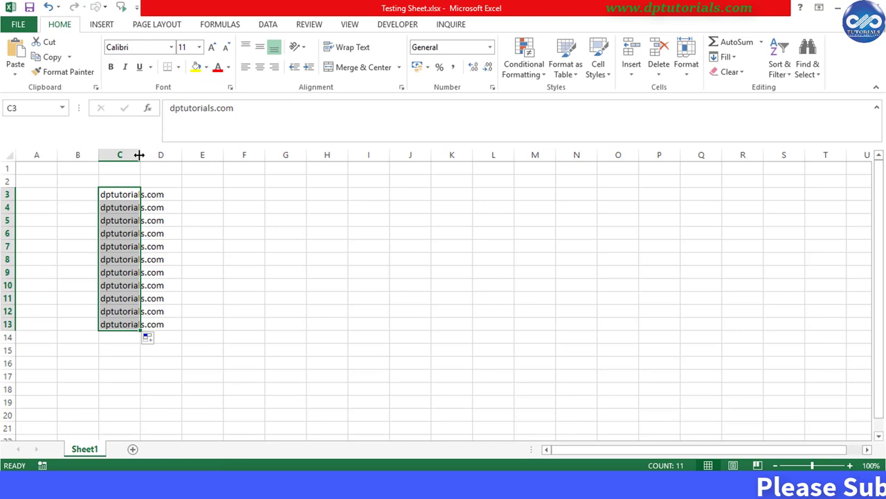
{"action": "left_click_drag", "start_coordinate": [140, 154], "coordinate": [211, 155]}
- Protect Sheet1 with a password
{"action": "right_click", "coordinate": [96, 449]}
{"action": "left_click", "coordinate": [143, 376]}
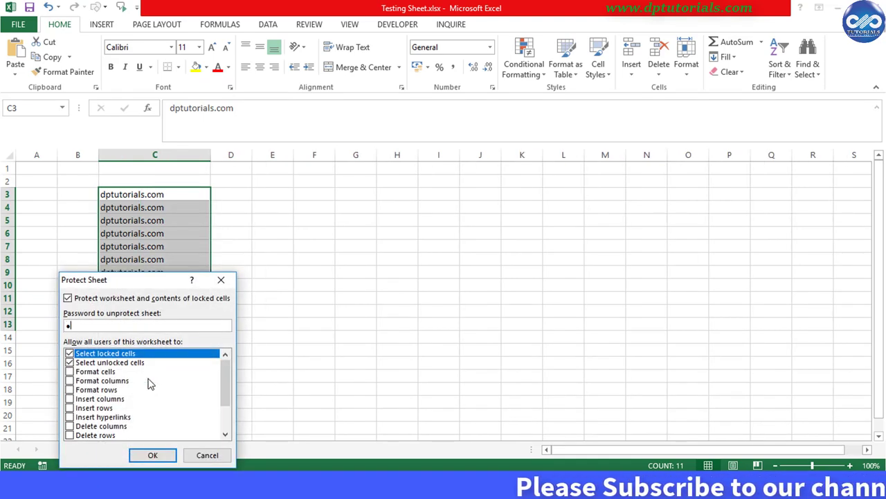
{"action": "key", "text": "Return"}
{"action": "type", "text": "1"}
{"action": "key", "text": "Return"}
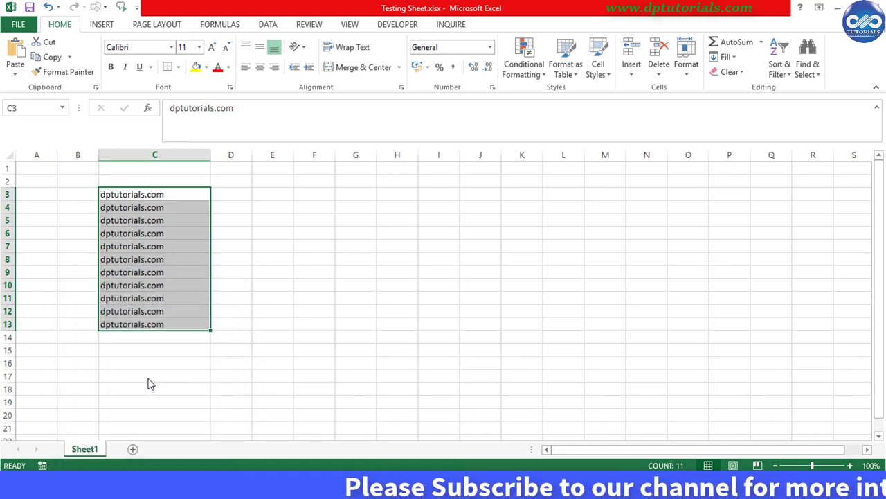
- Try editing cells C6 and G4 to confirm the protected sheet refuses changes
{"action": "left_click", "coordinate": [309, 260]}
{"action": "left_click", "coordinate": [166, 236]}
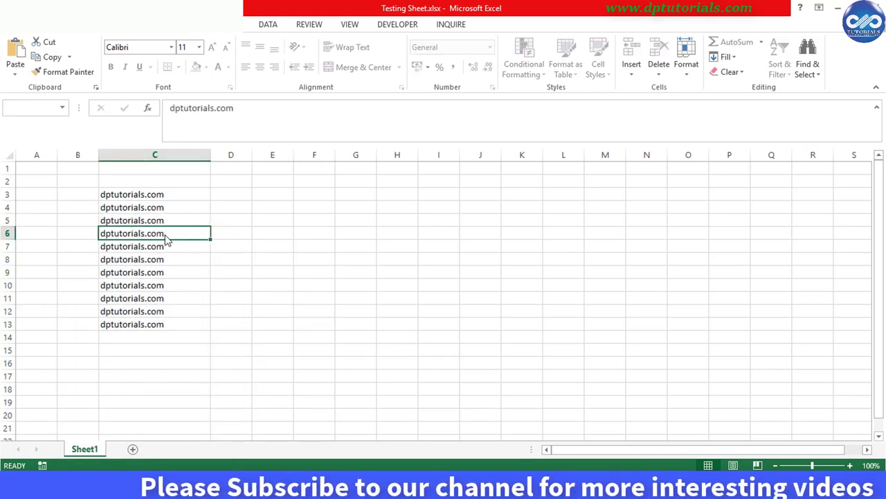
{"action": "double_click", "coordinate": [166, 237]}
{"action": "left_click", "coordinate": [444, 278]}
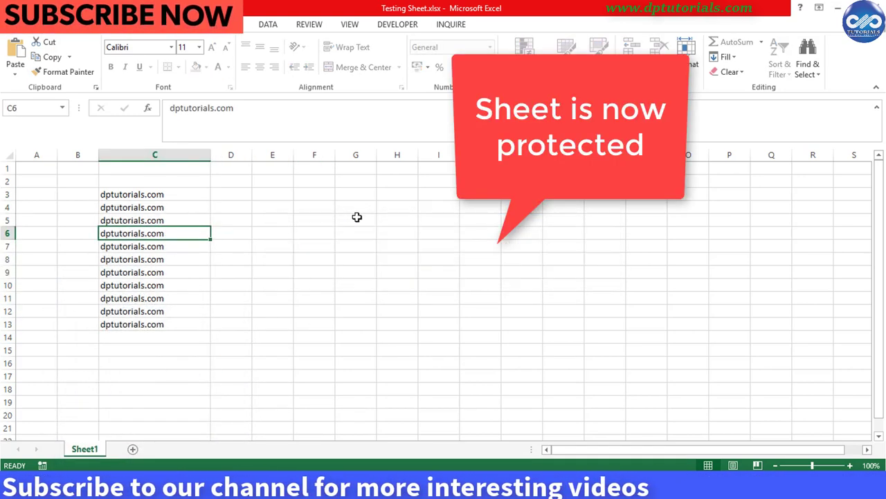
{"action": "left_click", "coordinate": [374, 208]}
{"action": "double_click", "coordinate": [373, 209]}
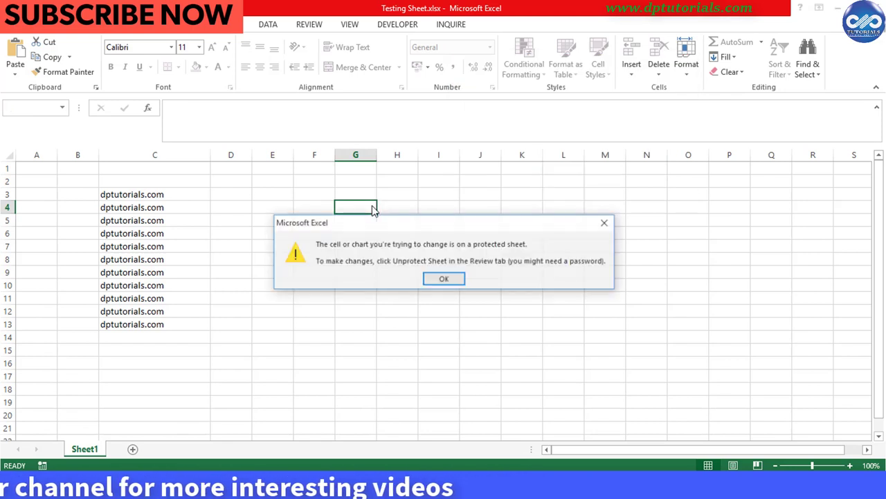
{"action": "left_click", "coordinate": [444, 277]}
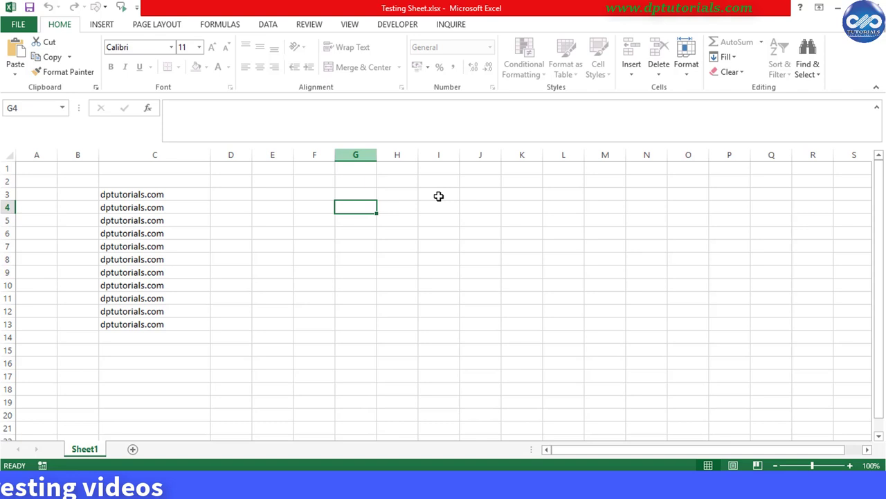
- Close Excel and rename Testing Sheet.xlsx to Testing Sheet.zip, accepting the extension warning
{"action": "left_click", "coordinate": [878, 7]}
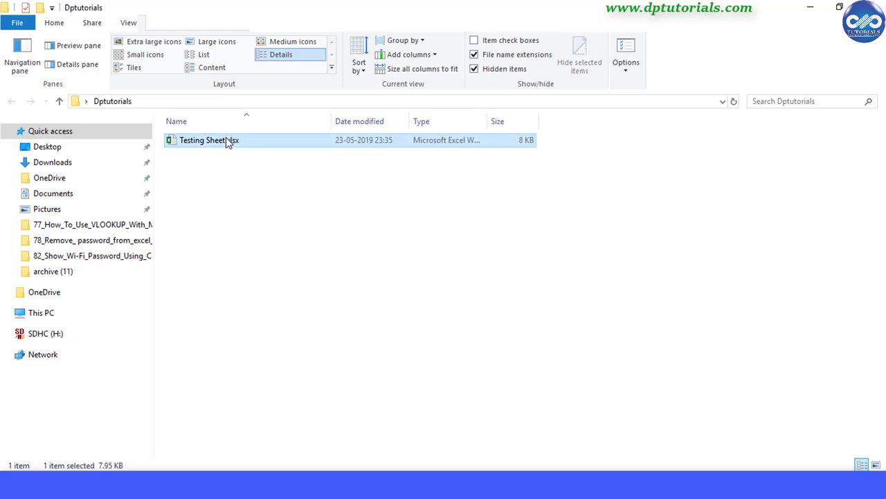
{"action": "right_click", "coordinate": [226, 137]}
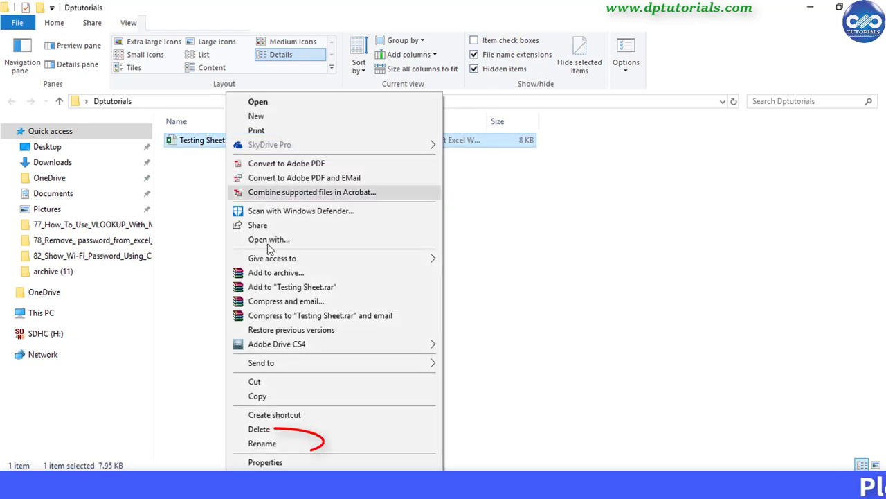
{"action": "left_click", "coordinate": [340, 443]}
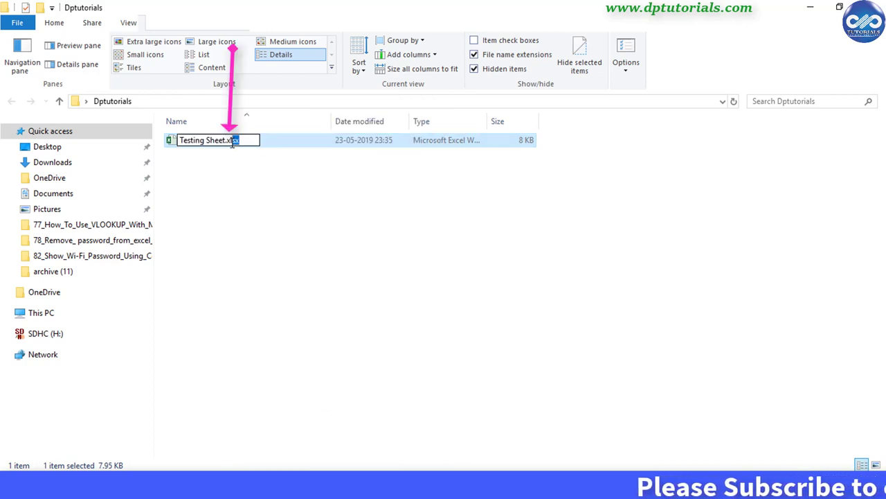
{"action": "key", "text": "BackSpace"}
{"action": "type", "text": "zip"}
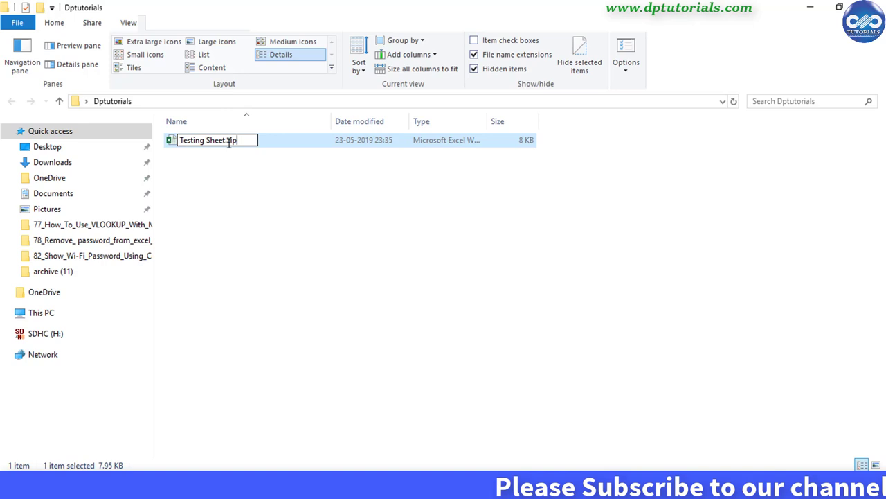
{"action": "key", "text": "Return"}
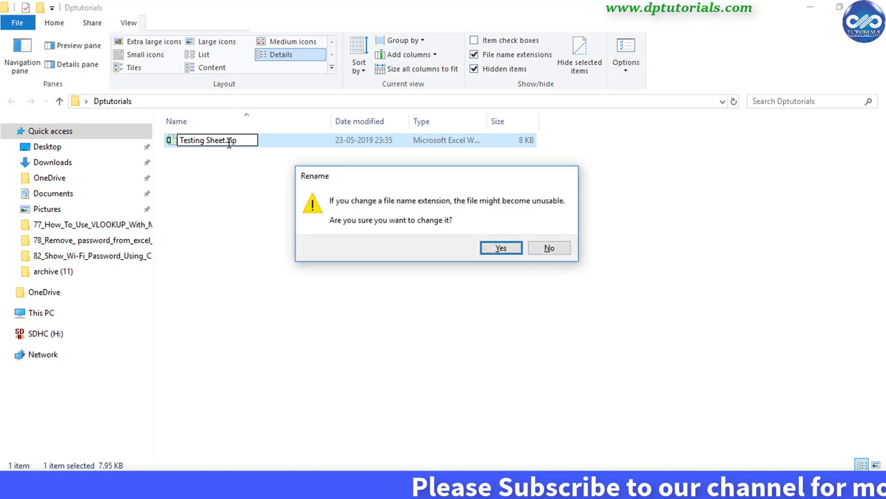
{"action": "left_click", "coordinate": [516, 255]}
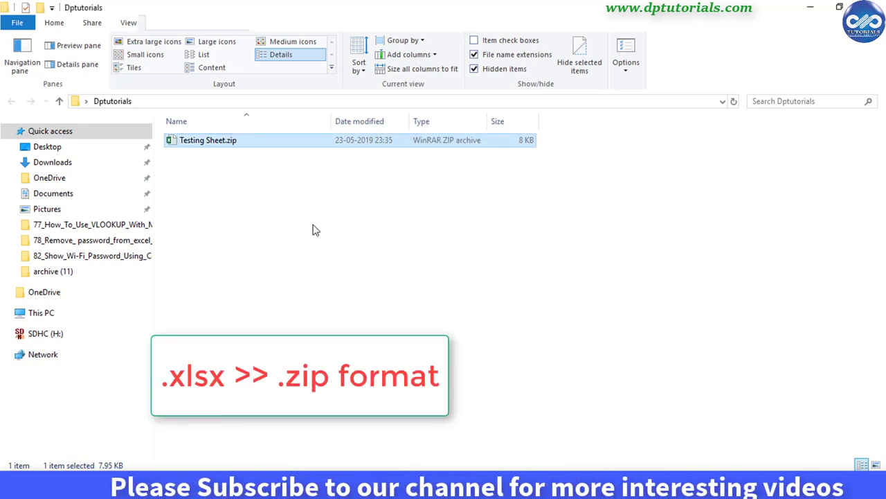
{"action": "left_click", "coordinate": [297, 241]}
- Open Testing Sheet.zip in WinRAR and browse to xl\worksheets to select sheet1.xml
{"action": "left_click", "coordinate": [223, 142]}
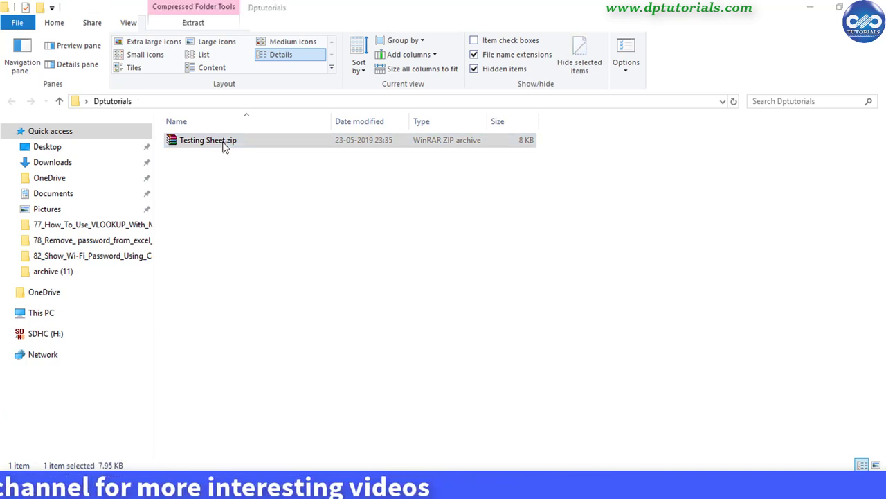
{"action": "double_click", "coordinate": [223, 142]}
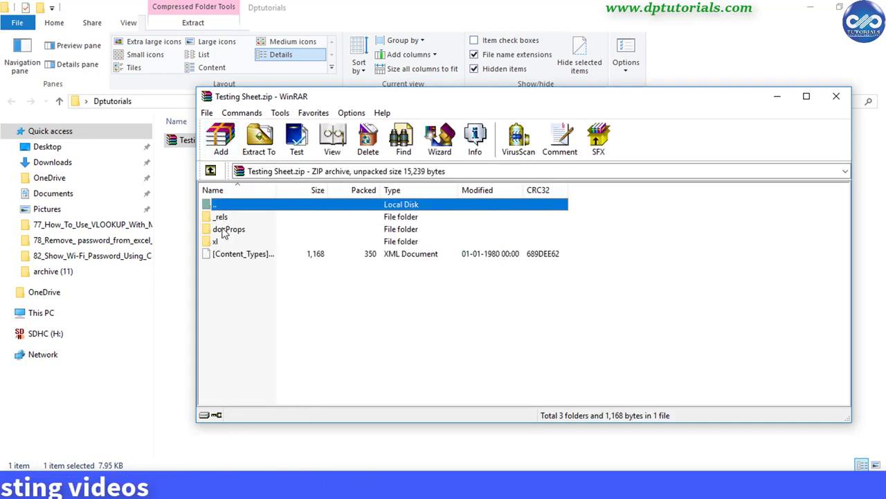
{"action": "left_click", "coordinate": [217, 242]}
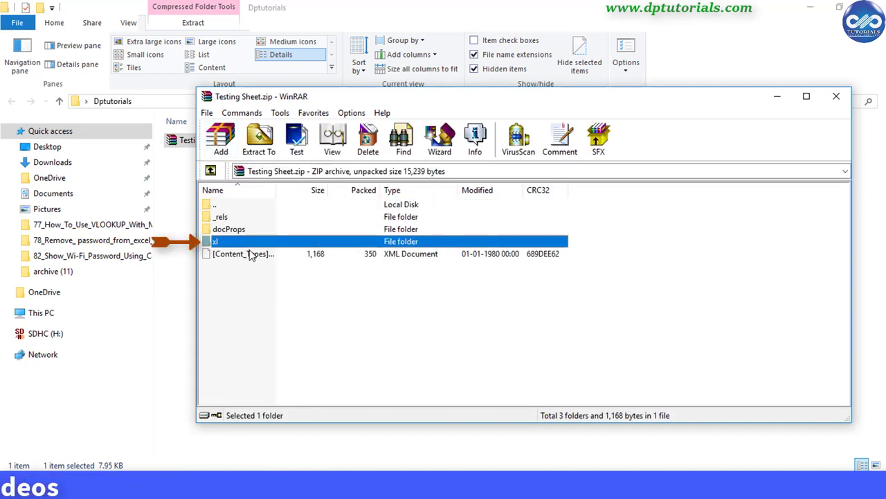
{"action": "double_click", "coordinate": [241, 246]}
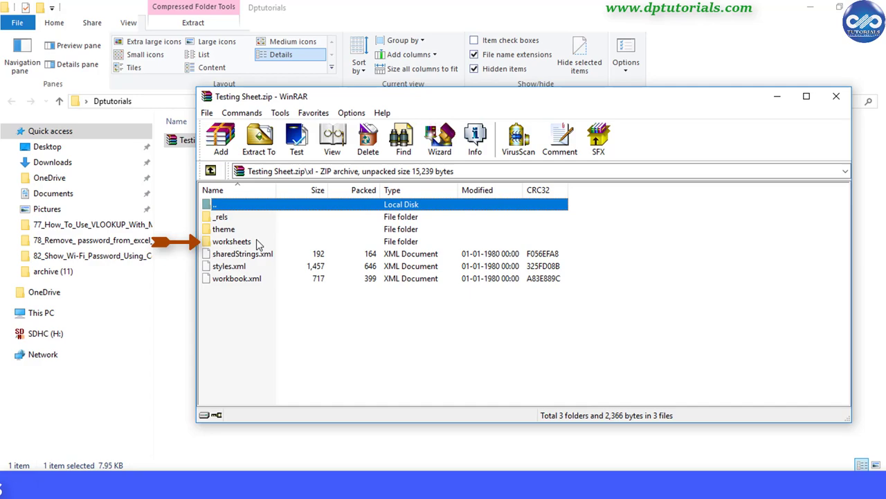
{"action": "left_click", "coordinate": [258, 242]}
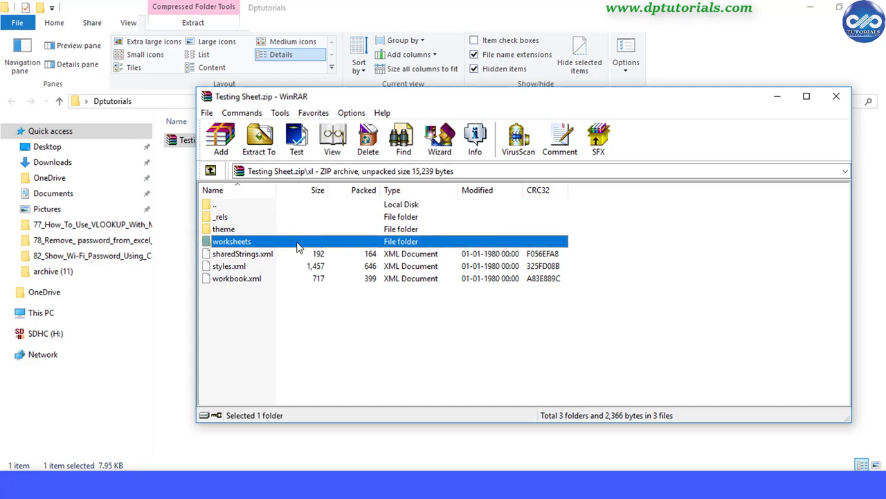
{"action": "double_click", "coordinate": [299, 243]}
{"action": "left_click", "coordinate": [241, 218]}
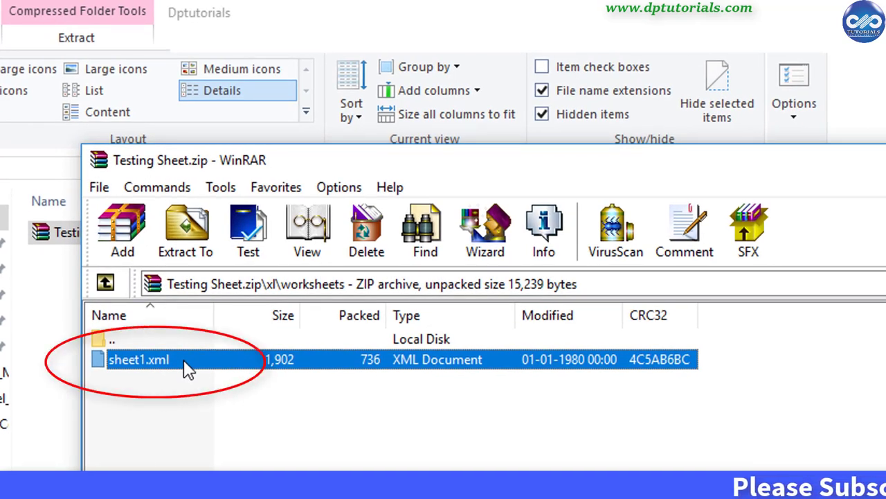
- Extract sheet1.xml into a new Testing Sheet folder and move WinRAR aside
{"action": "right_click", "coordinate": [169, 372]}
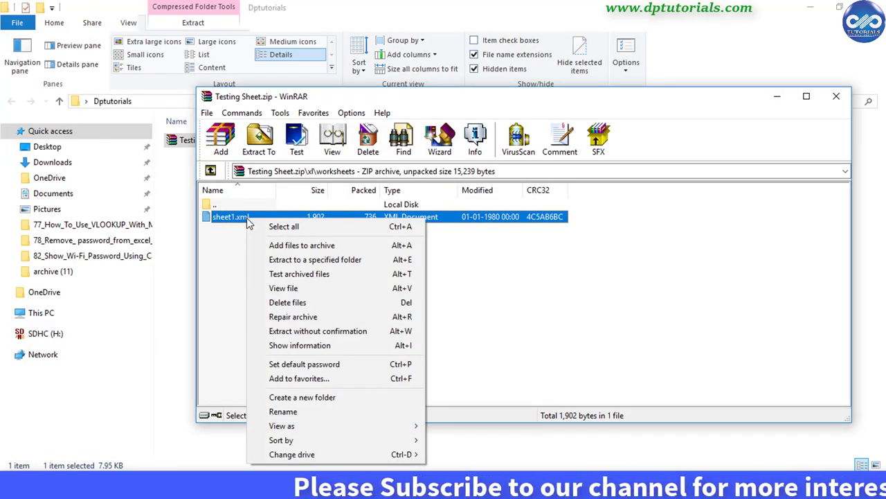
{"action": "left_click", "coordinate": [322, 261]}
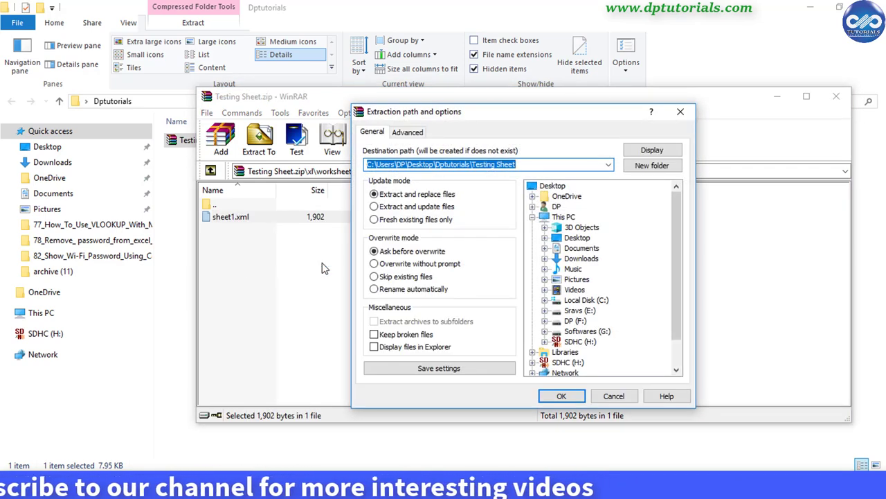
{"action": "left_click", "coordinate": [562, 396]}
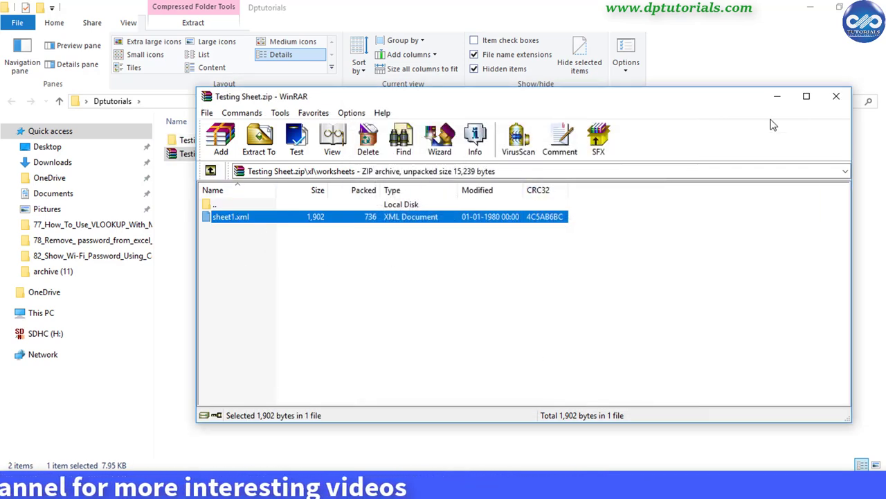
{"action": "left_click_drag", "start_coordinate": [785, 102], "coordinate": [820, 102]}
{"action": "left_click", "coordinate": [817, 98]}
- Open sheet1.xml from the Testing Sheet folder in Notepad
{"action": "left_click", "coordinate": [220, 142]}
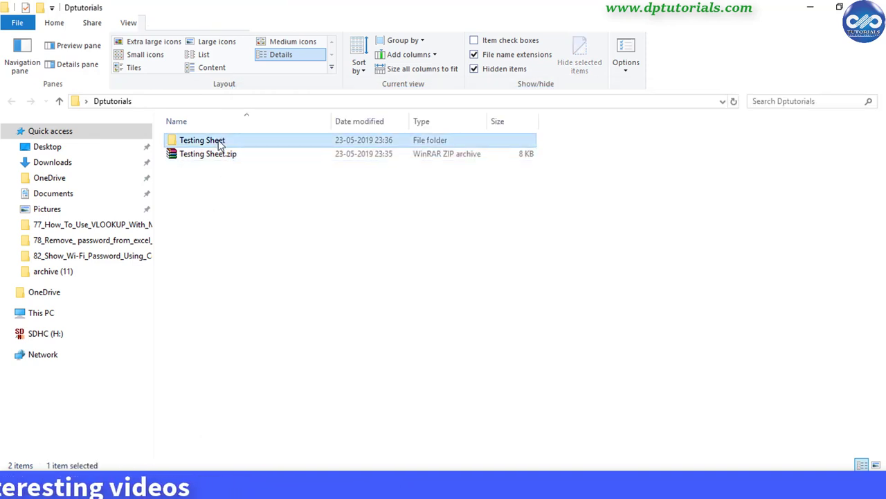
{"action": "double_click", "coordinate": [221, 142]}
{"action": "left_click", "coordinate": [205, 145]}
{"action": "right_click", "coordinate": [206, 143]}
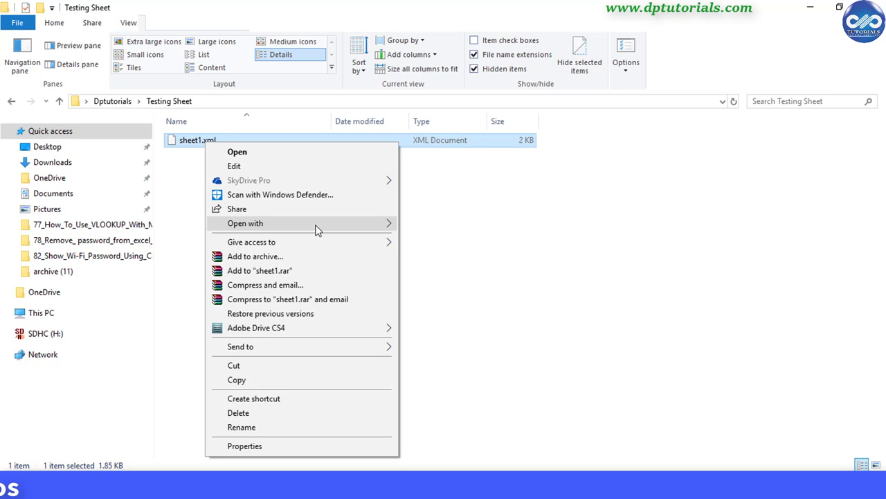
{"action": "mouse_move", "coordinate": [325, 225]}
{"action": "left_click", "coordinate": [434, 268]}
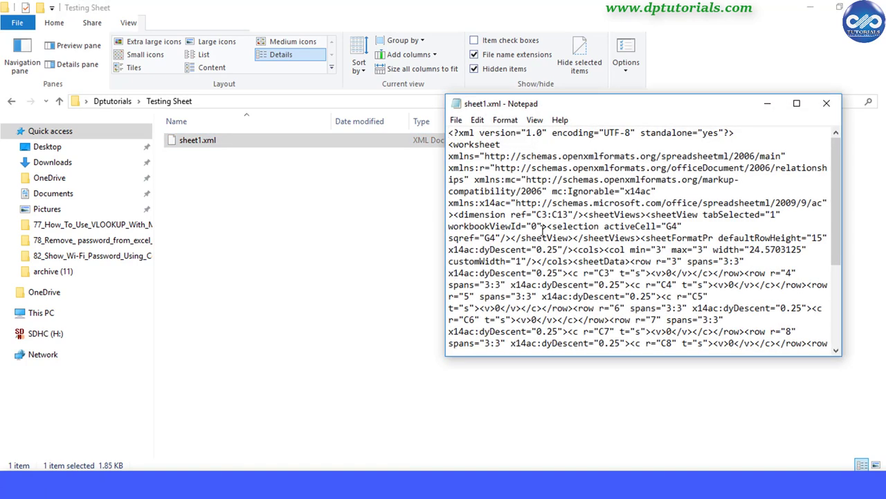
- Find 'protection' in sheet1.xml, delete it from the sheetProtection tag, and save the file
{"action": "left_click", "coordinate": [796, 103]}
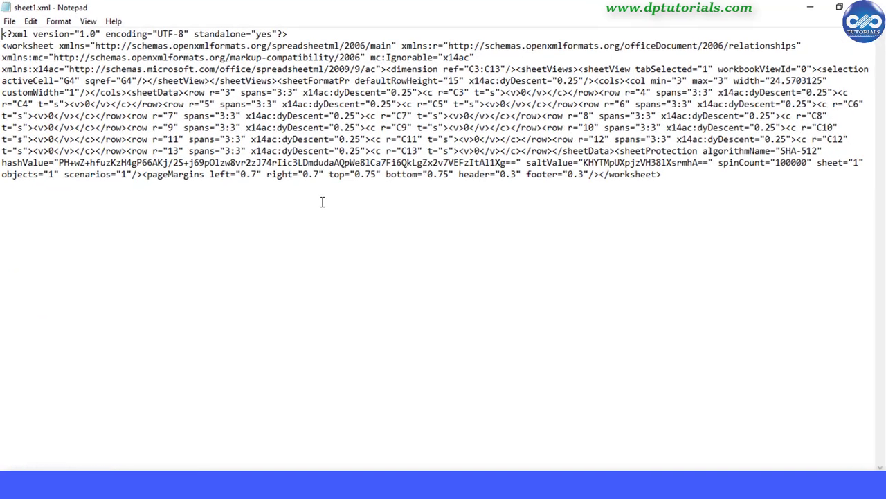
{"action": "key", "text": "ctrl+f"}
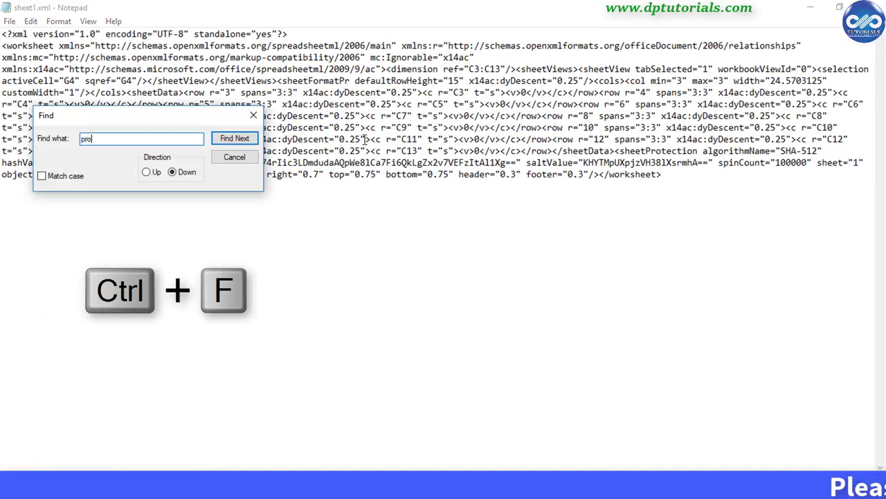
{"action": "type", "text": "protectio"}
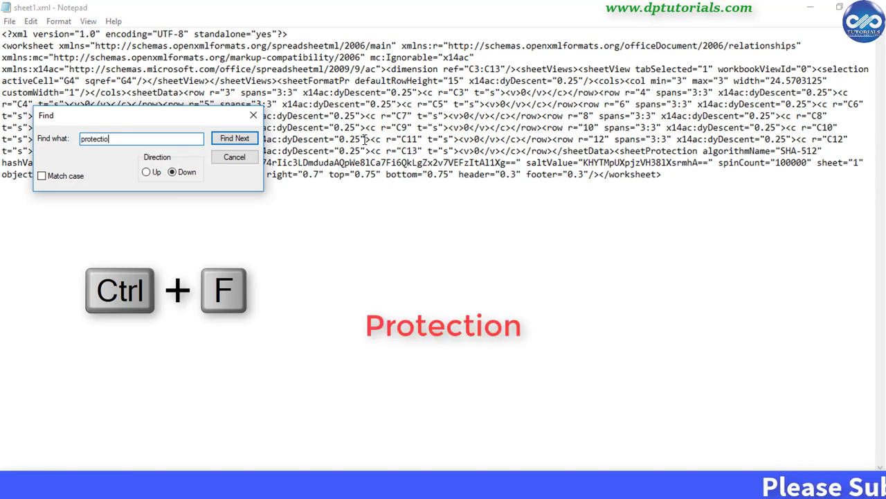
{"action": "type", "text": "n"}
{"action": "key", "text": "Return"}
{"action": "key", "text": "Escape"}
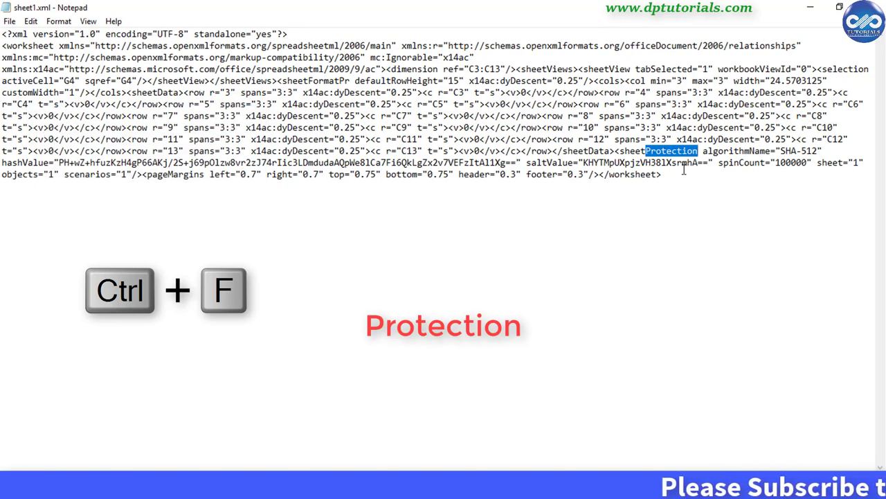
{"action": "key", "text": "Delete"}
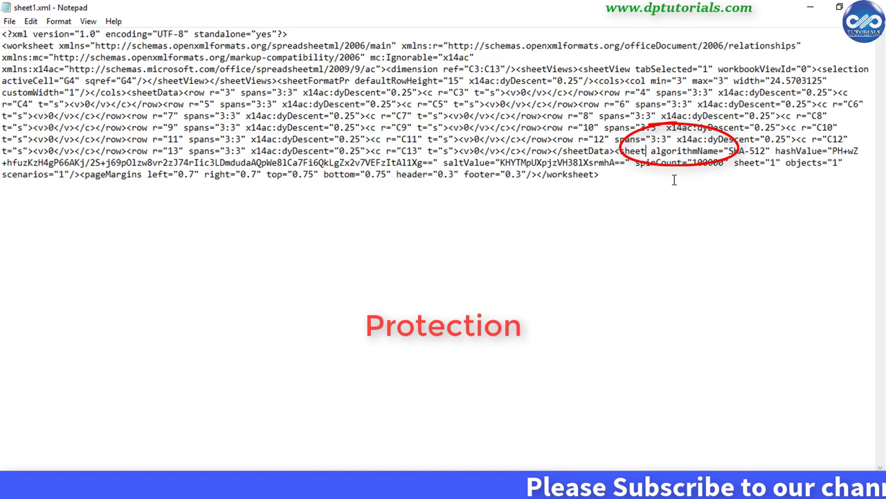
{"action": "left_click", "coordinate": [9, 23]}
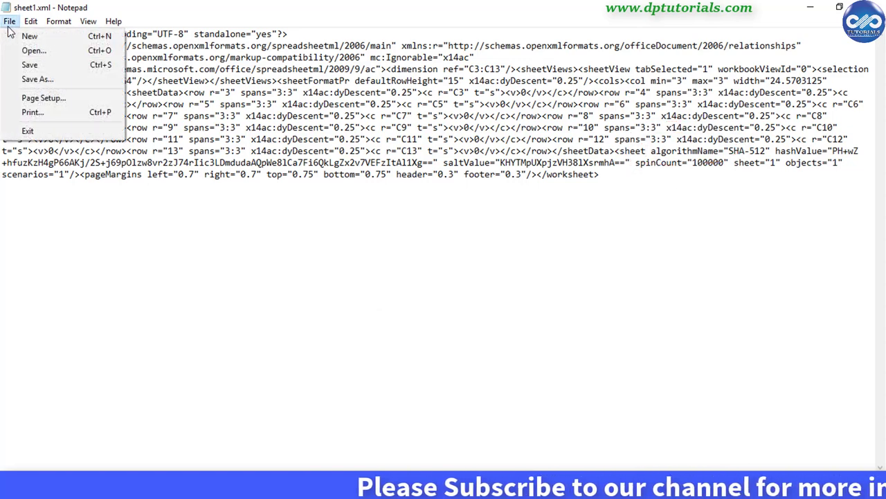
{"action": "left_click", "coordinate": [30, 65]}
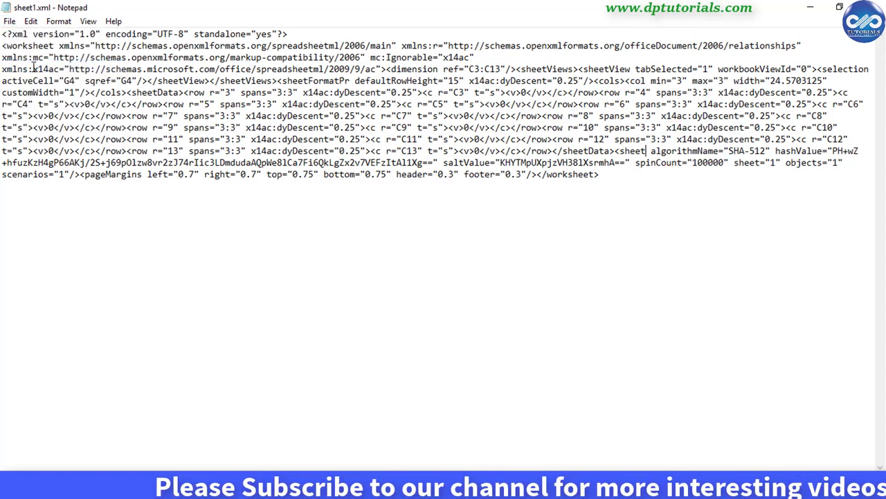
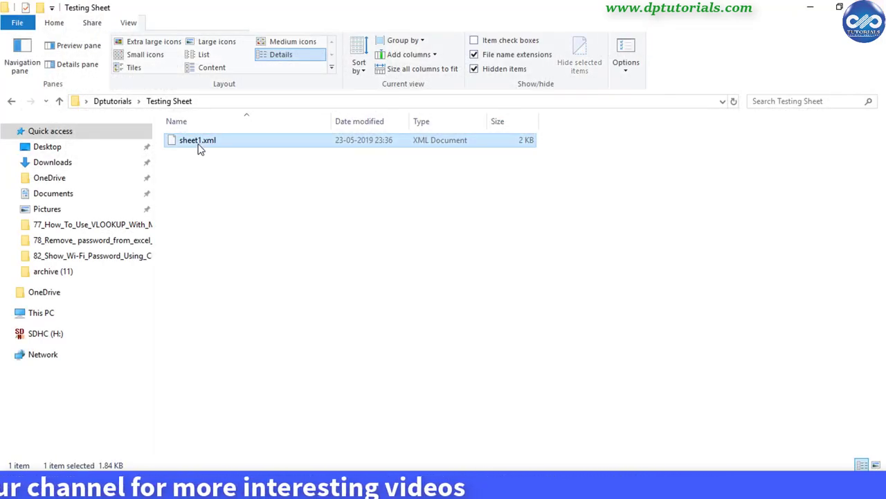
- Replace sheet1.xml in Testing Sheet.zip's xl\worksheets folder with the edited copy and close WinRAR
{"action": "left_click_drag", "start_coordinate": [199, 148], "coordinate": [379, 301]}
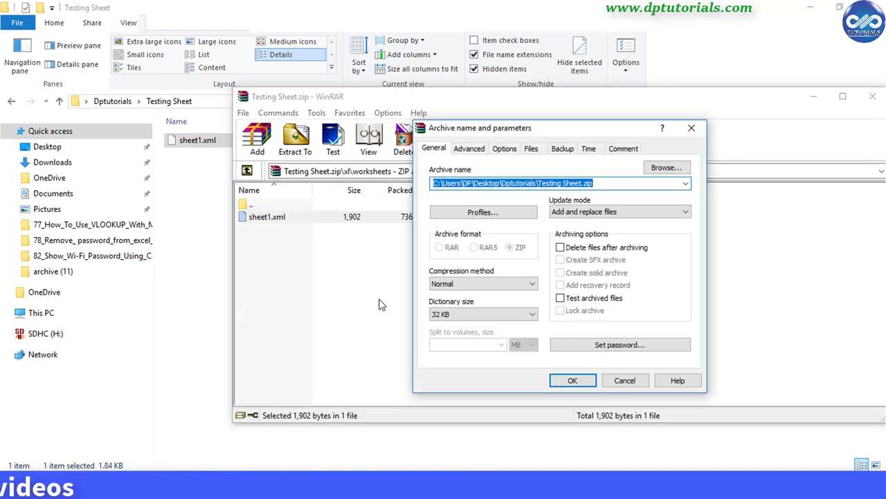
{"action": "left_click", "coordinate": [567, 381]}
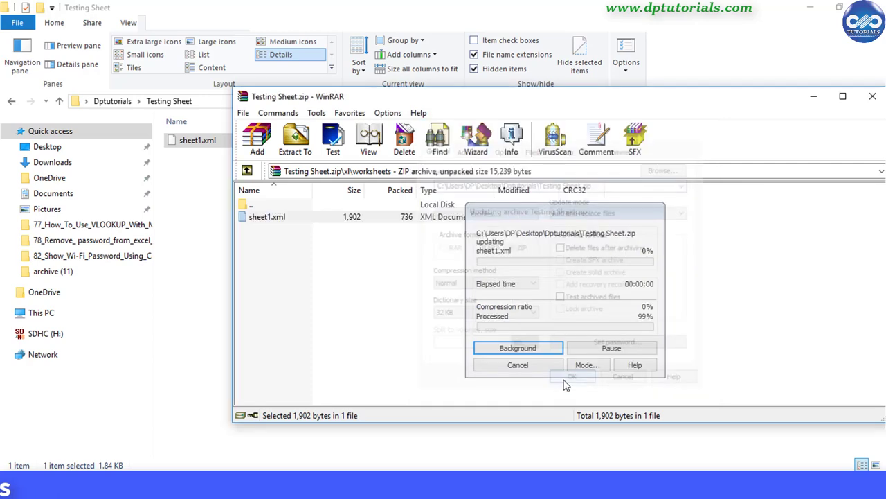
{"action": "left_click", "coordinate": [877, 101]}
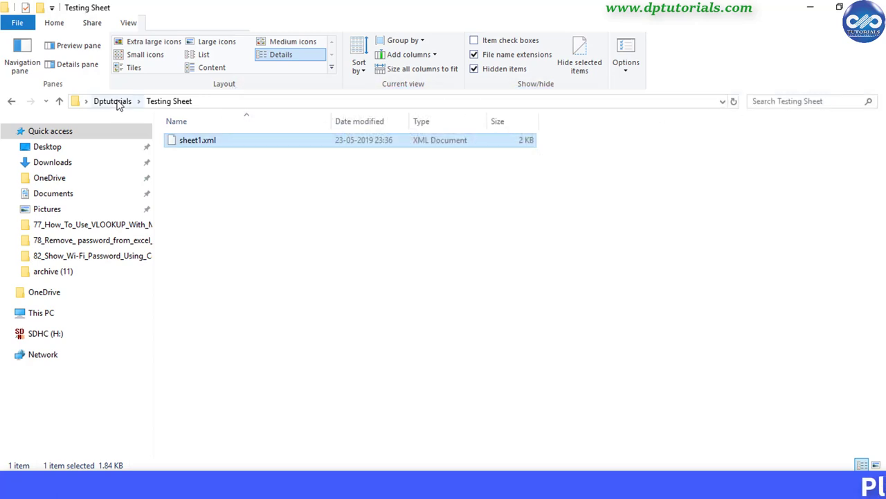
- Rename Testing Sheet.zip in the Dptutorials folder to Testing Sheet.xlsx, accepting the extension change
{"action": "left_click", "coordinate": [118, 104]}
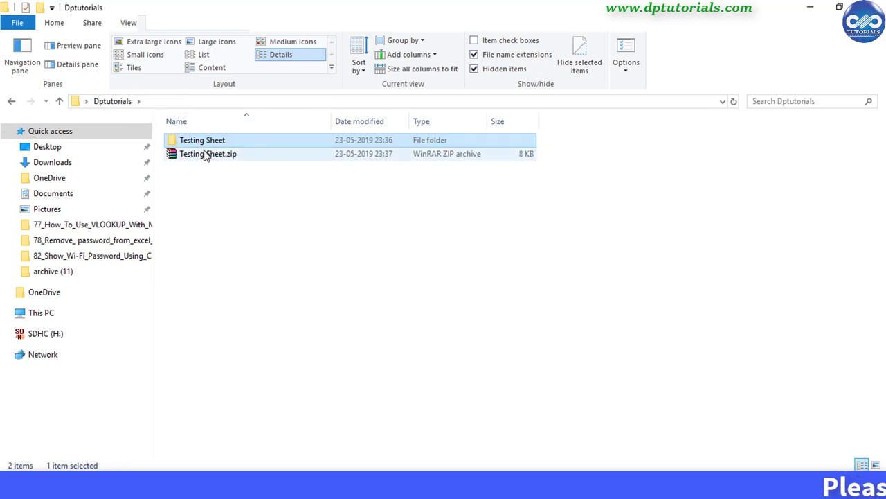
{"action": "left_click", "coordinate": [210, 157]}
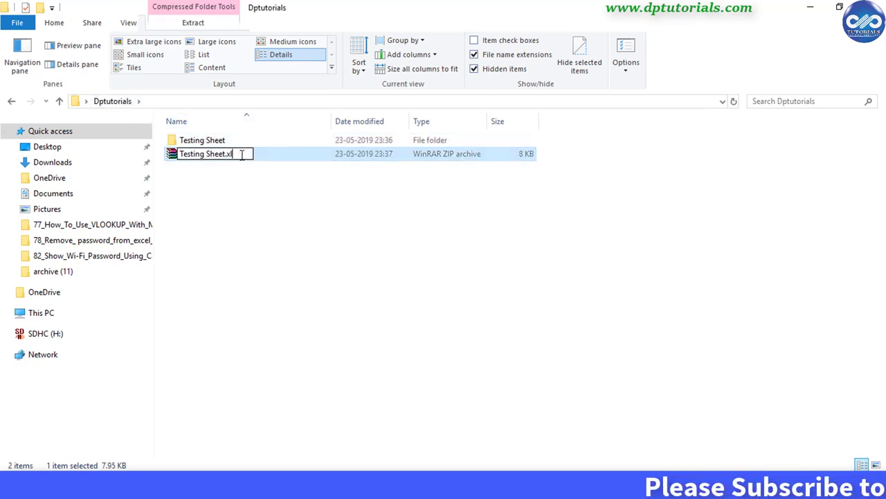
{"action": "key", "text": "Return"}
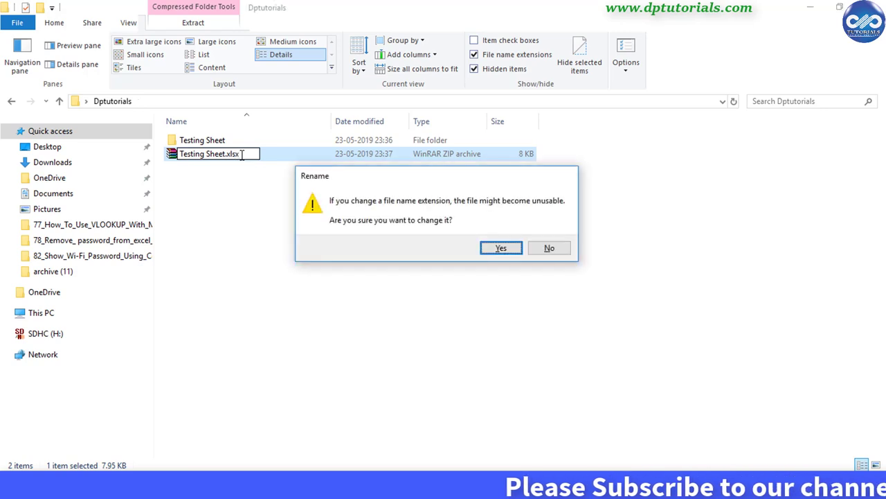
{"action": "left_click", "coordinate": [502, 249]}
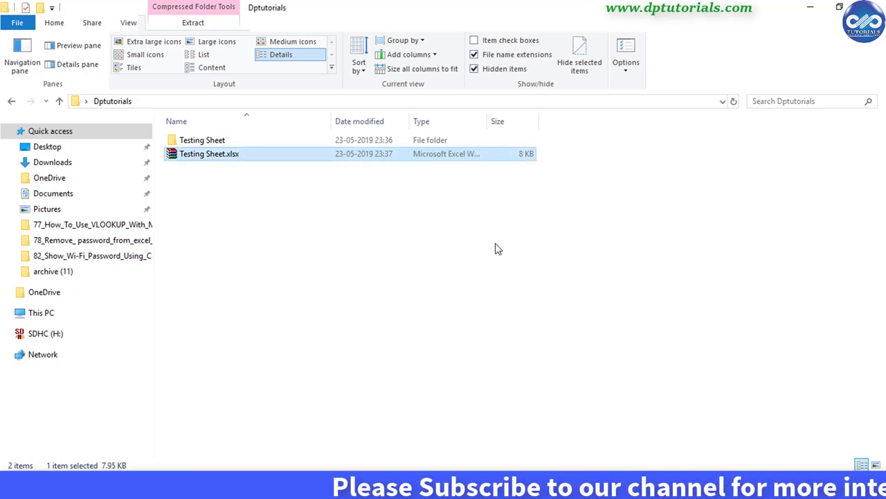
- Open Testing Sheet.xlsx in Excel and overwrite cell C3 with 'successful right'
{"action": "right_click", "coordinate": [230, 156]}
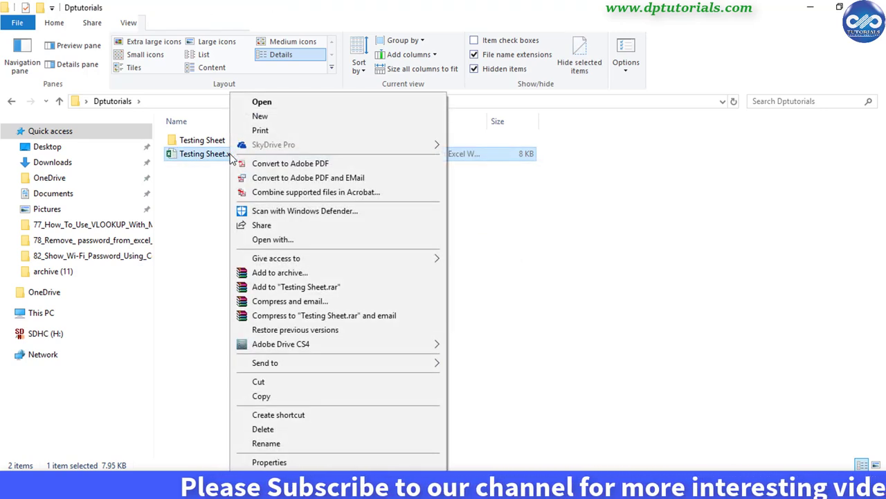
{"action": "left_click", "coordinate": [282, 103]}
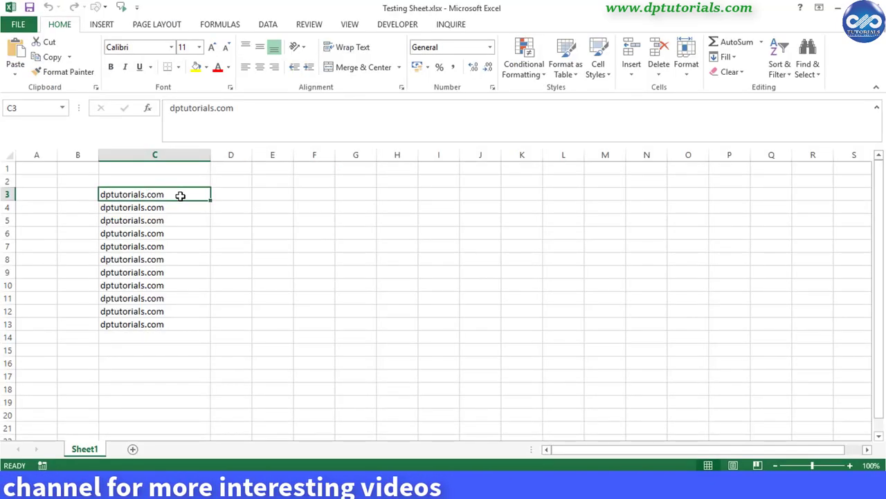
{"action": "type", "text": "successful right"}
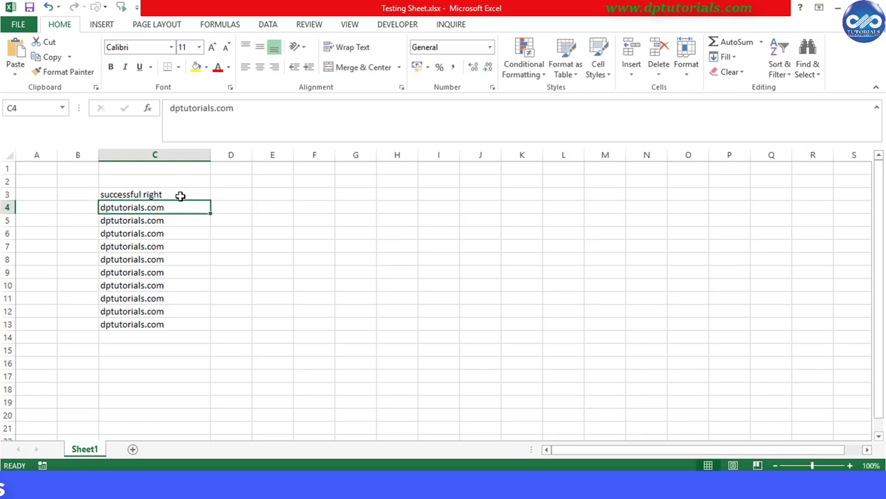
- Select cells C4:C13 holding dptutorials.com and bring up the Delete dialog for them
{"action": "key", "text": "ctrl+shift+Down"}
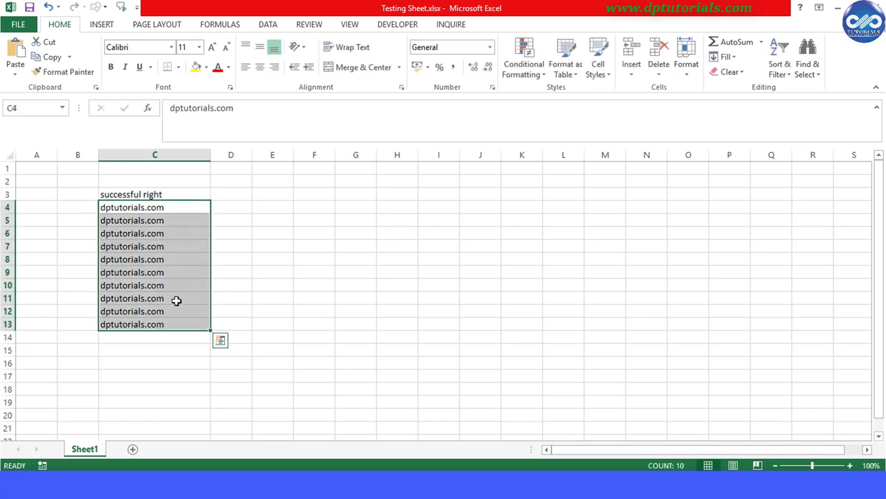
{"action": "right_click", "coordinate": [176, 307]}
{"action": "left_click", "coordinate": [227, 148]}
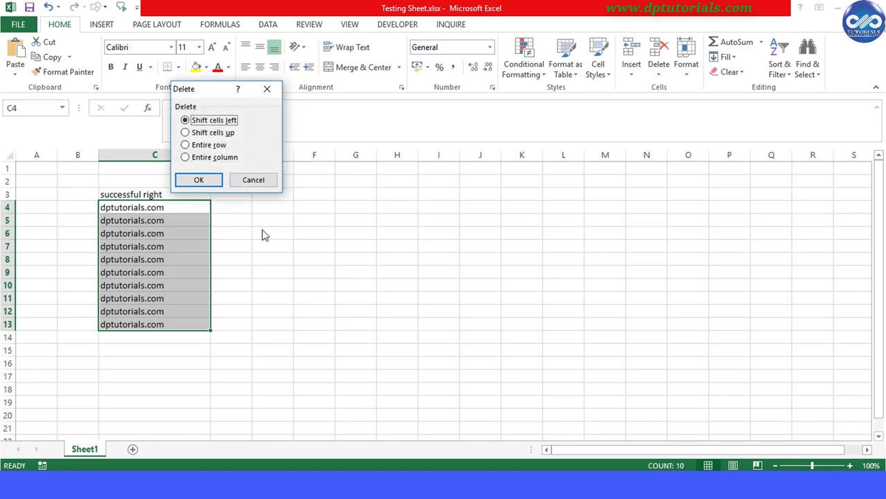